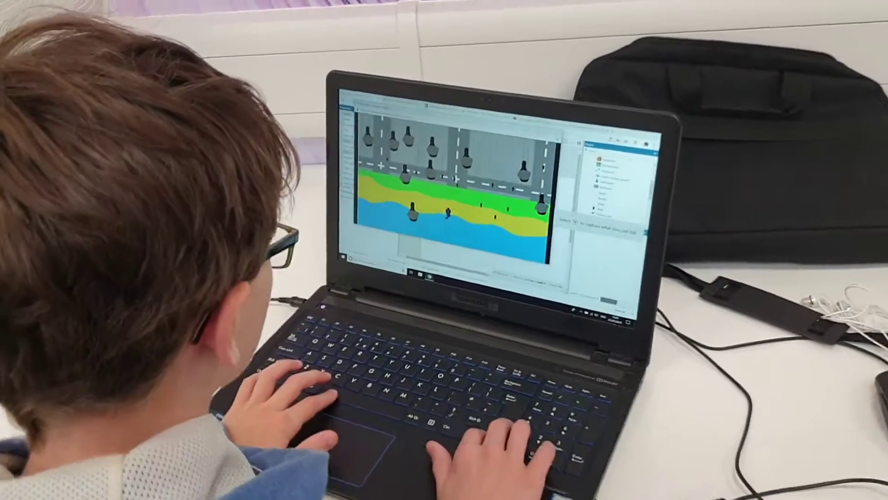
Step: Walk the monster left across the grass, leaving footprints, then up the road toward the top-left streetlights
key("Left")
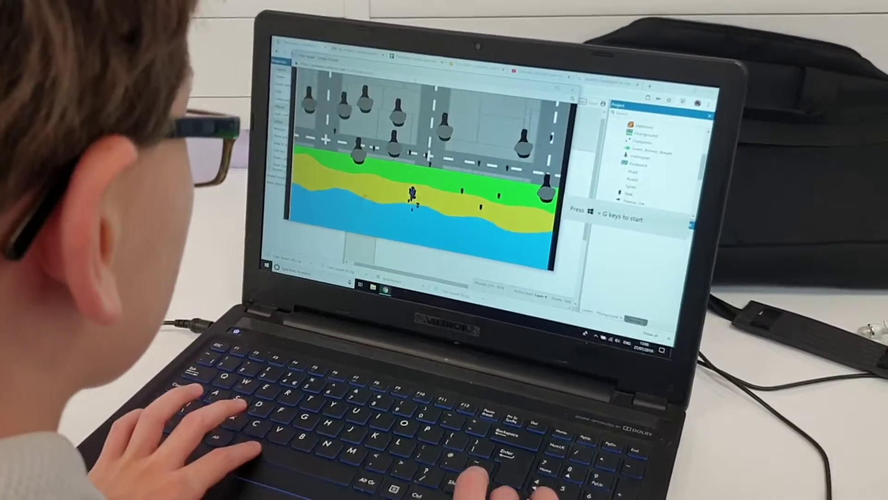
key("Left")
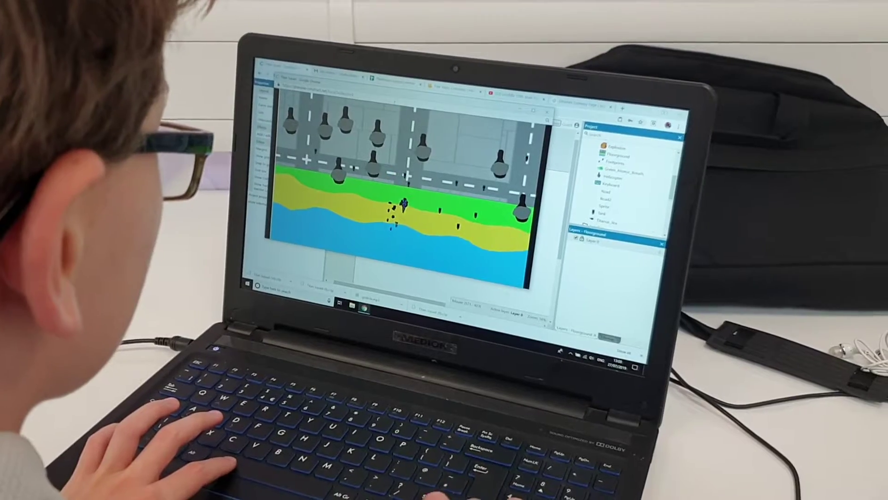
key("Up")
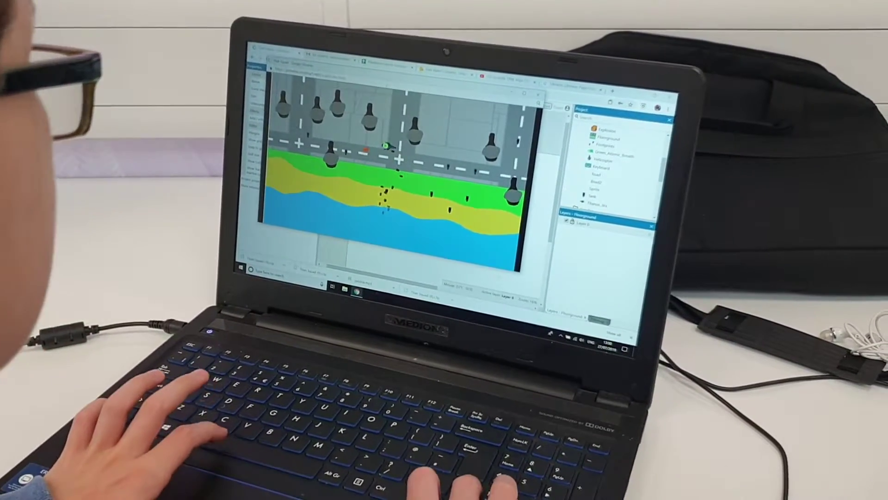
key("Up")
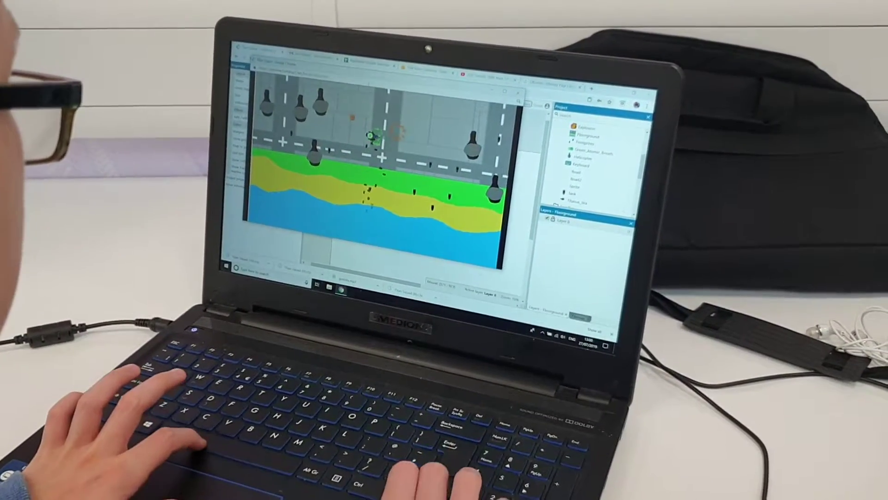
key("Left")
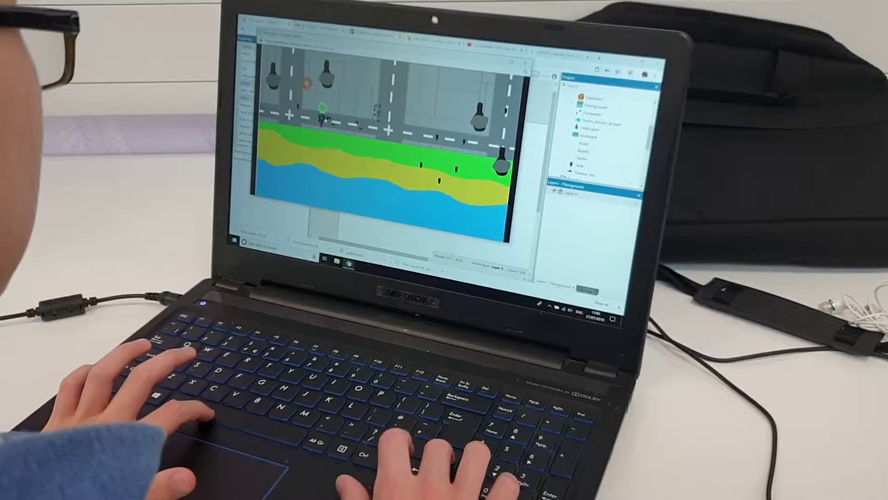
key("Left")
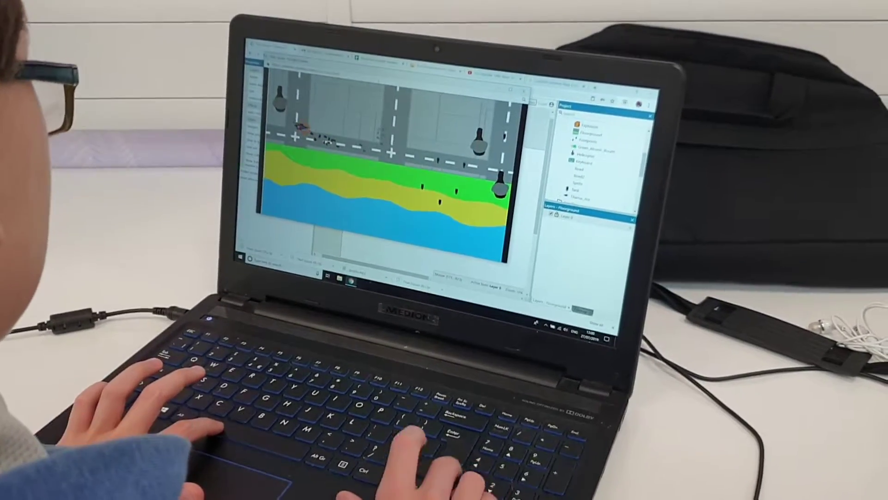
key("Left")
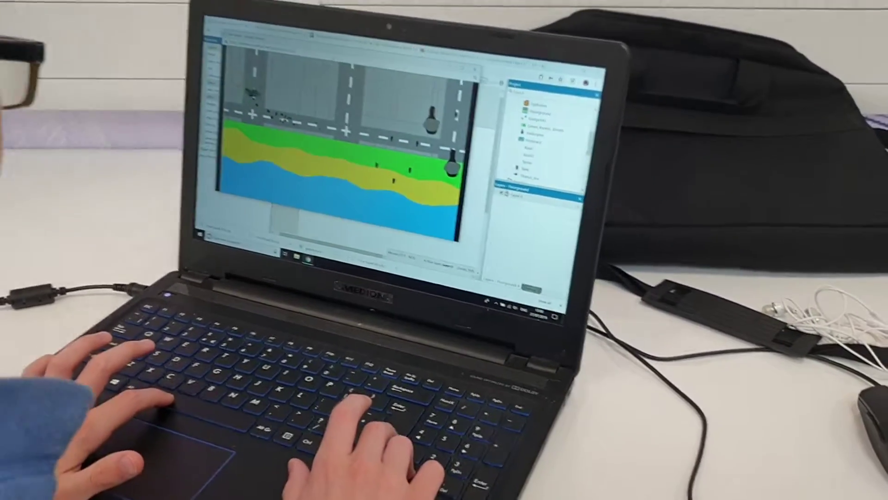
Step: Walk the monster back down onto the grass toward the sand, then right across the grass
key("Down")
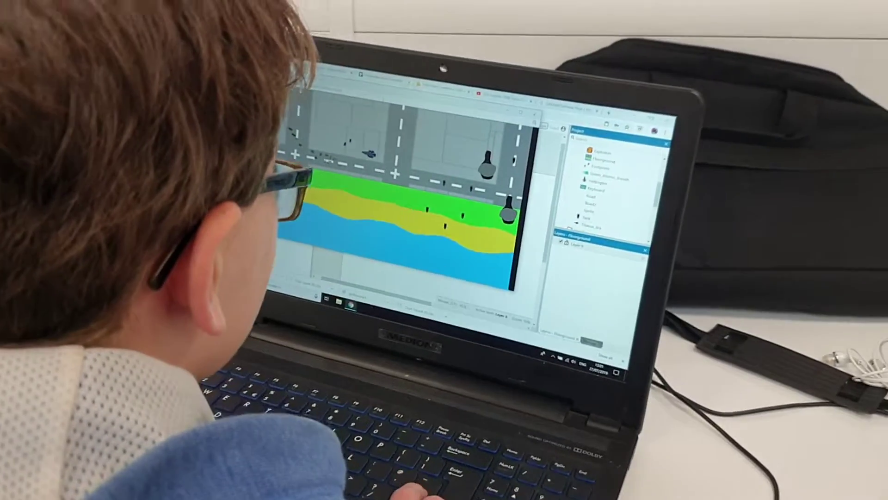
key("Down")
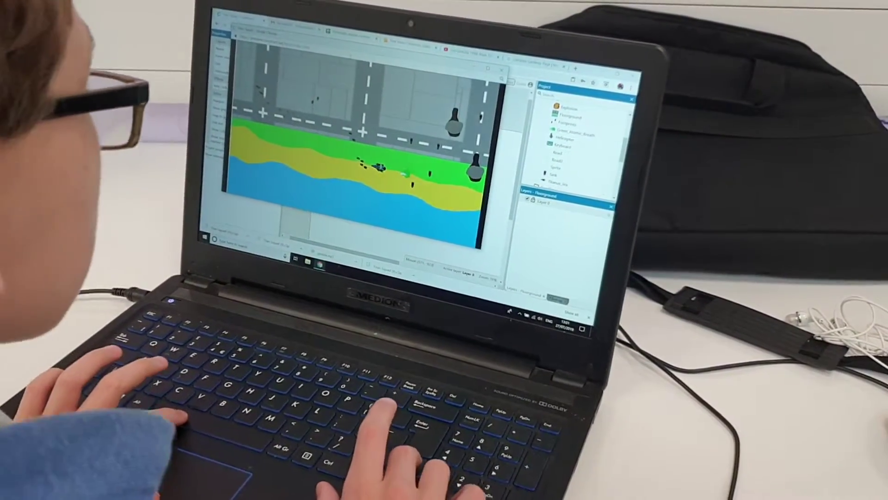
key("Right")
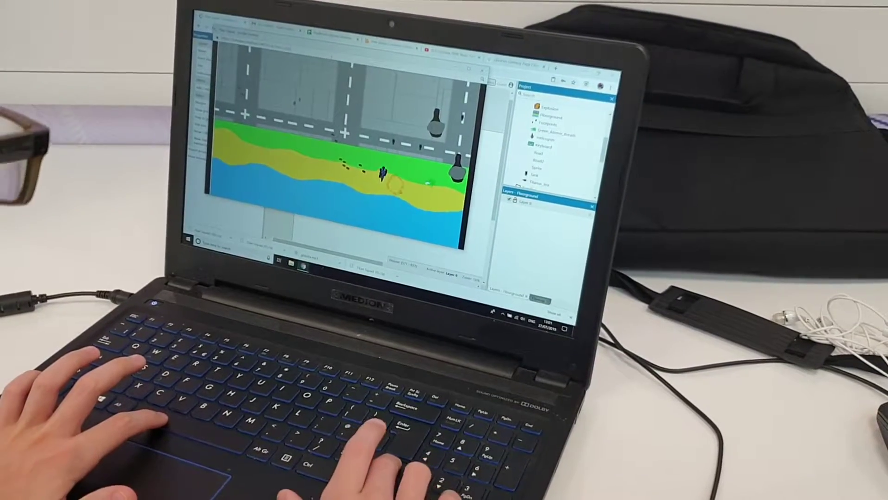